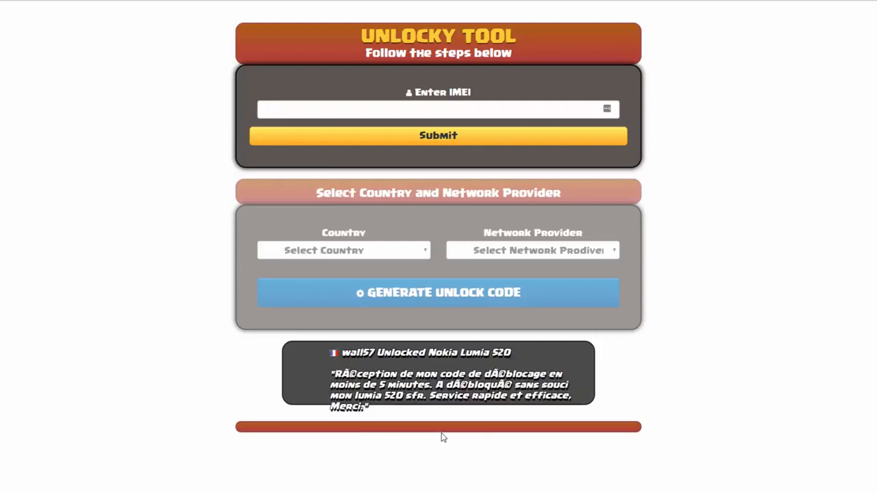
left_click(378, 107)
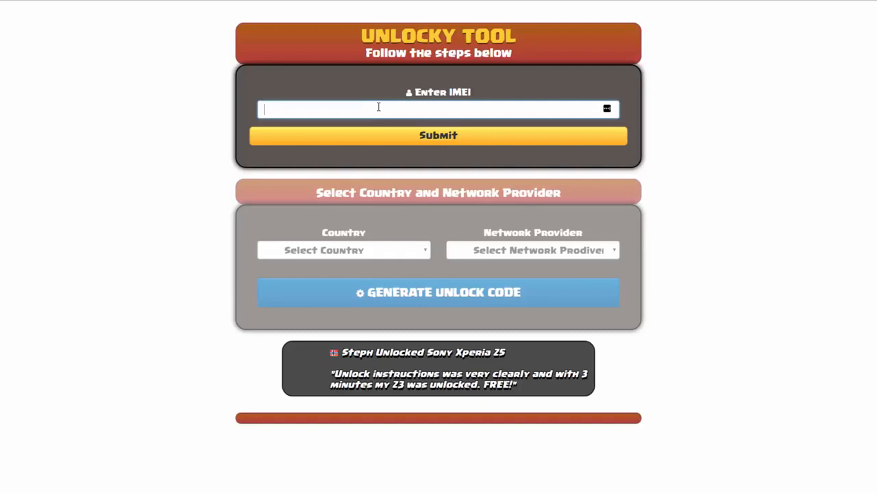
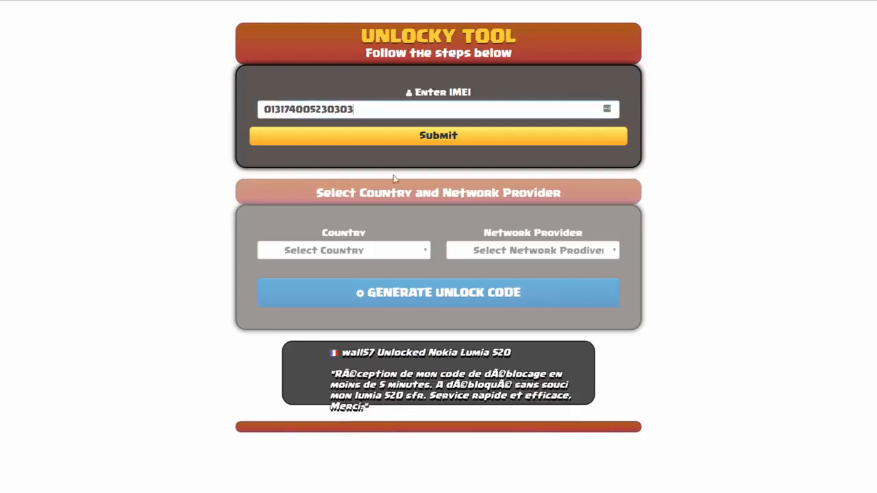
Submit the IMEI for verification and acknowledge the success notice
left_click(440, 138)
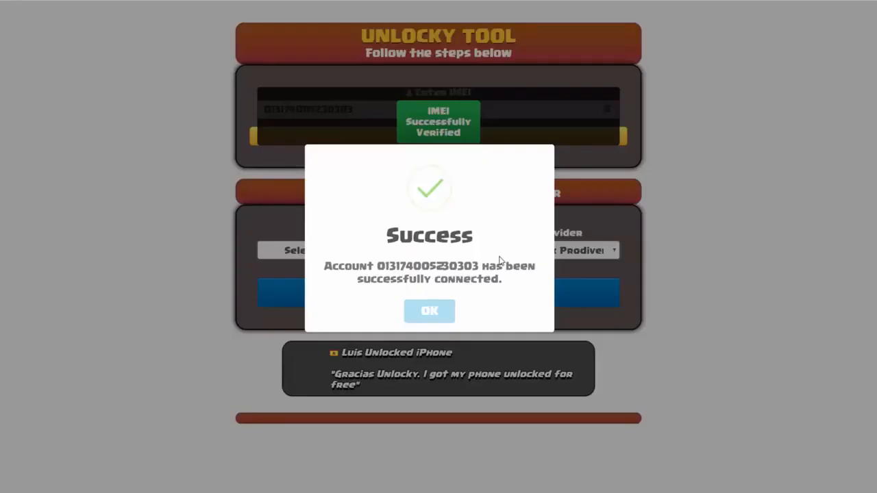
left_click(436, 316)
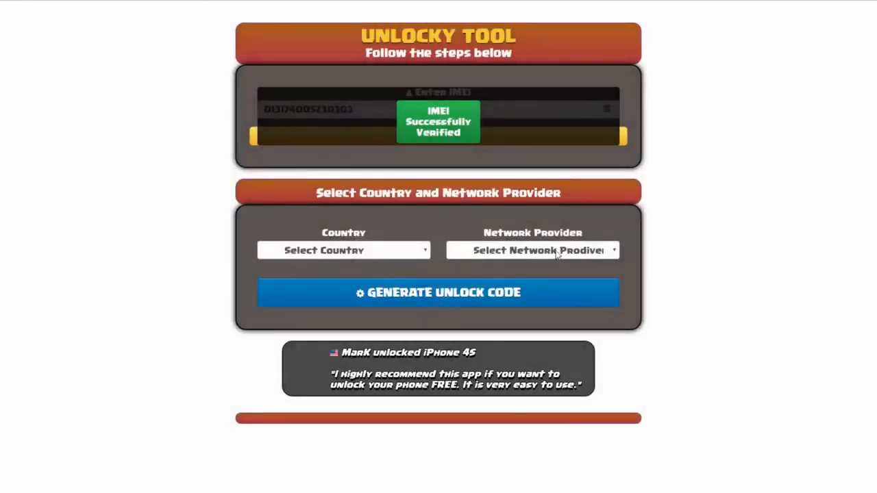
Choose U.S.A. as the country and T-Mobile as the network provider
left_click(419, 255)
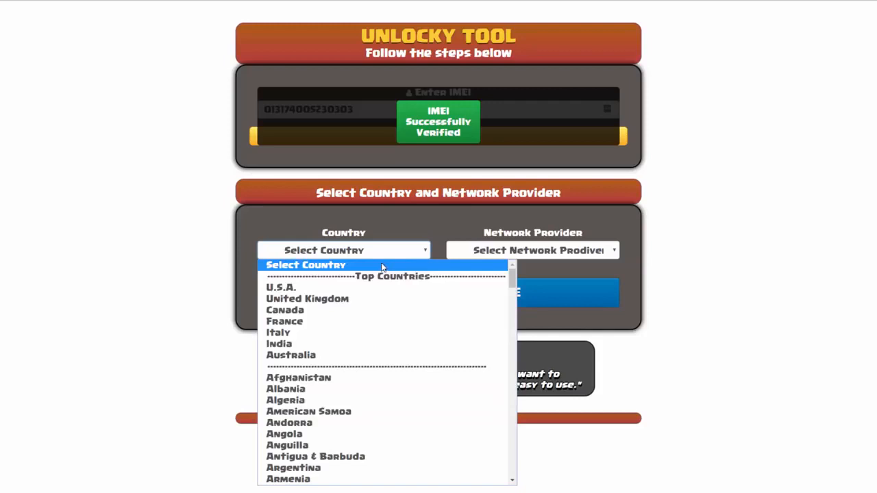
left_click(297, 288)
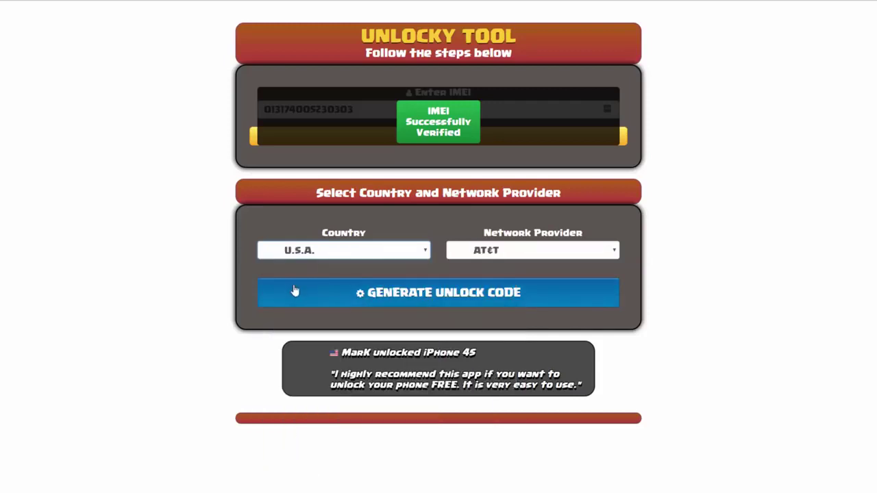
left_click(515, 256)
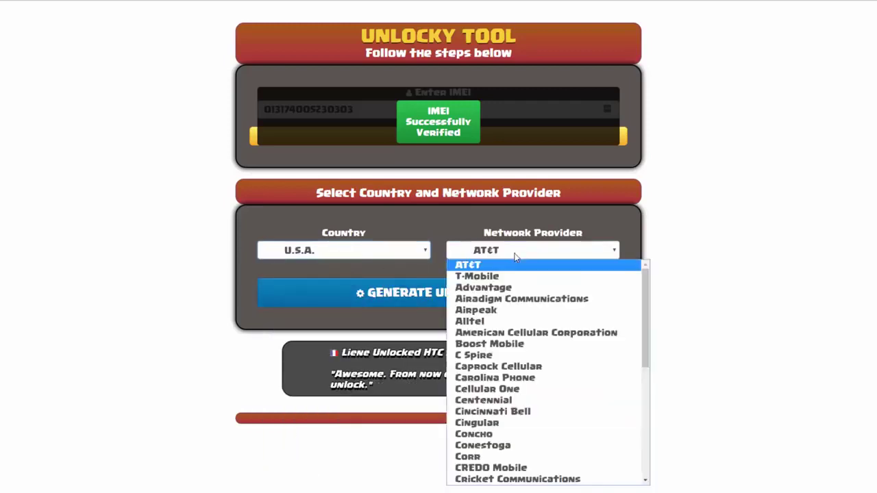
left_click(482, 276)
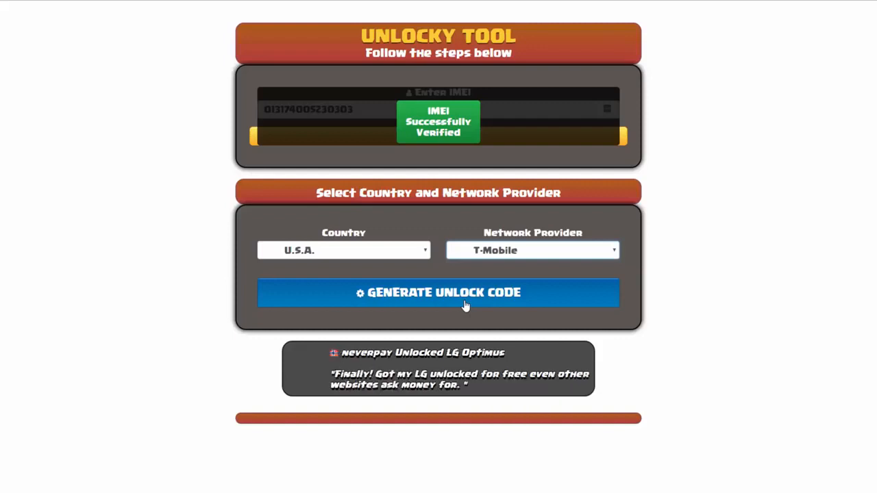
Generate the unlock code for the iPhone 7 on T-Mobile
left_click(470, 301)
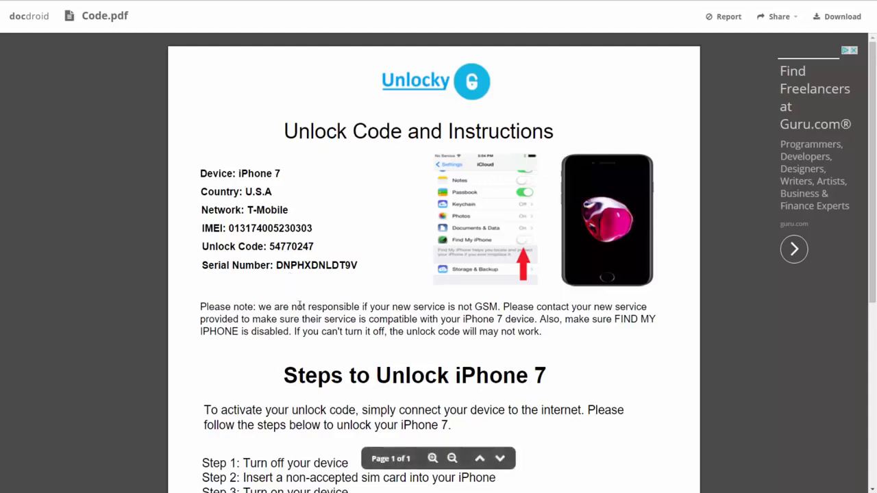
mouse_move(253, 269)
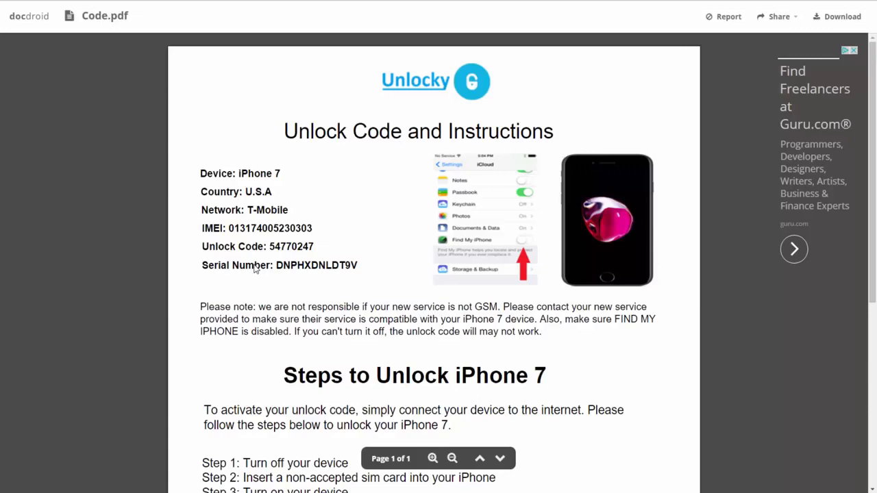
scroll(447, 279, "down", 3)
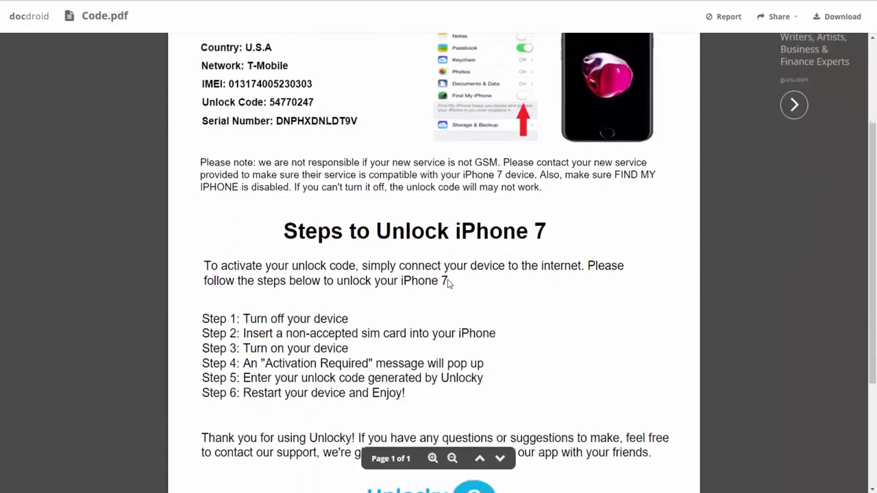
scroll(446, 279, "down", 1)
scroll(450, 284, "down", 1)
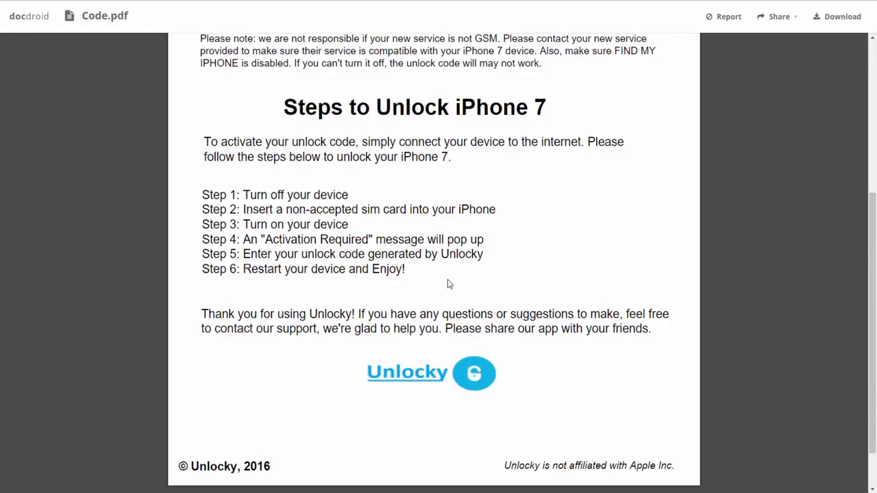
scroll(479, 259, "up", 2)
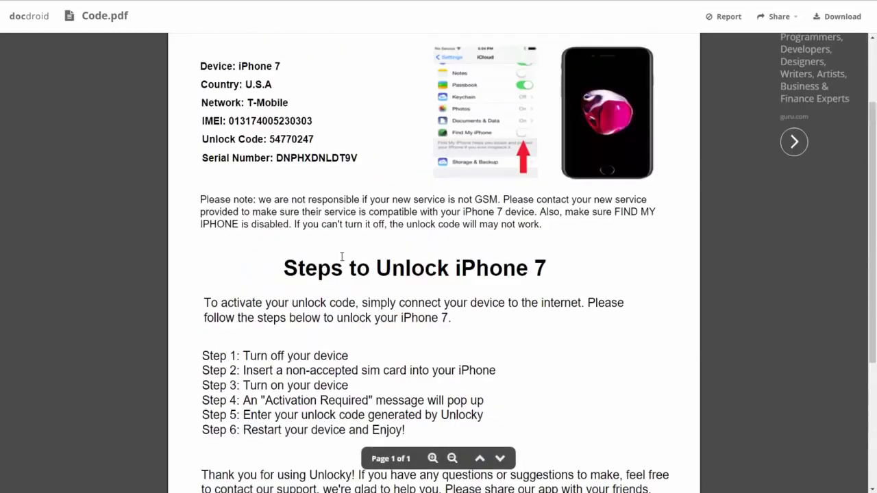
scroll(432, 362, "down", 2)
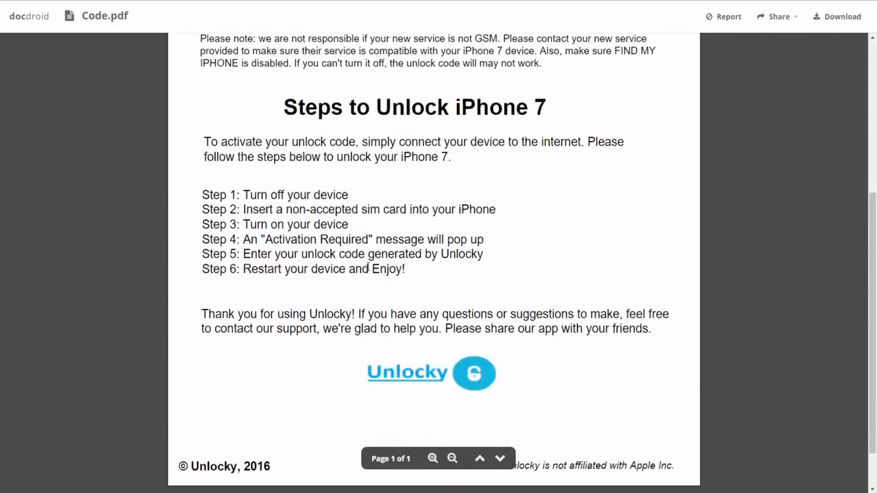